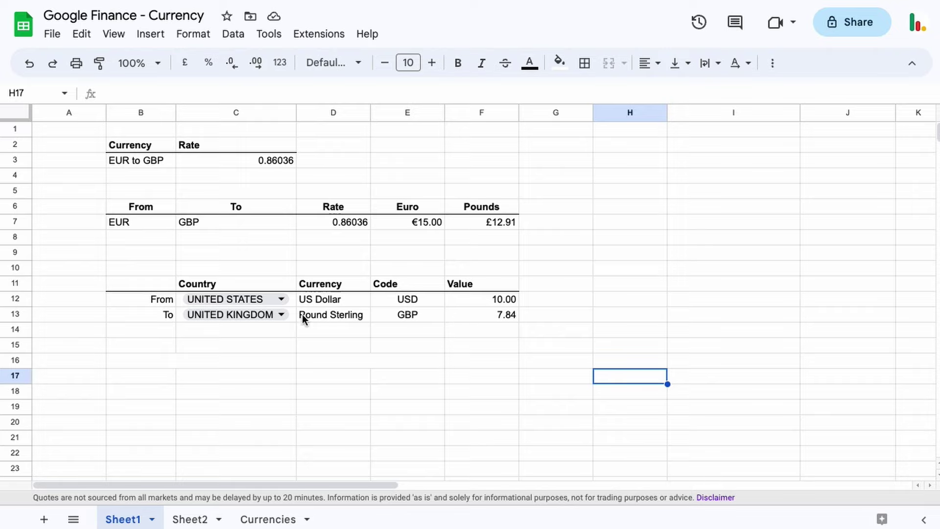
- Check the C12 country dropdown on Sheet1 without changing it, then move to Sheet2
{"action": "left_click", "coordinate": [280, 299]}
{"action": "scroll", "coordinate": [287, 388], "scroll_direction": "down", "scroll_amount": 3}
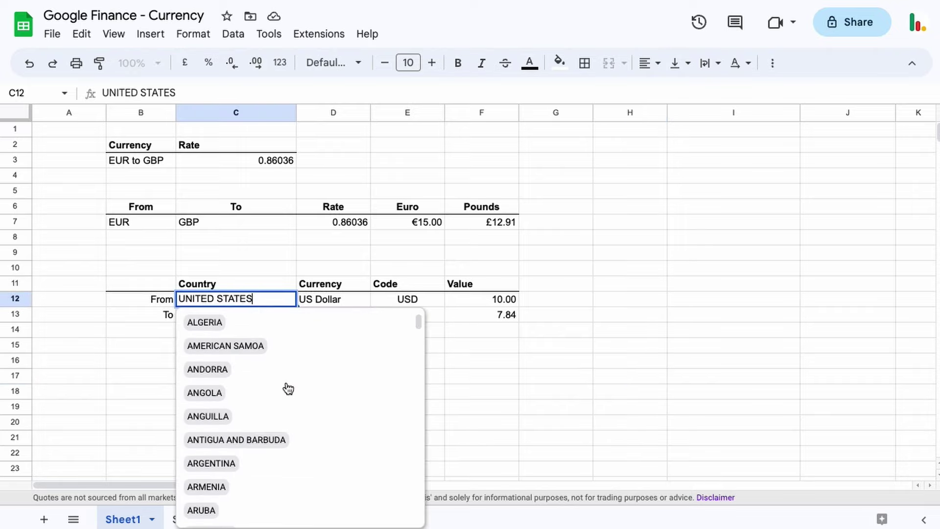
{"action": "left_click", "coordinate": [353, 264]}
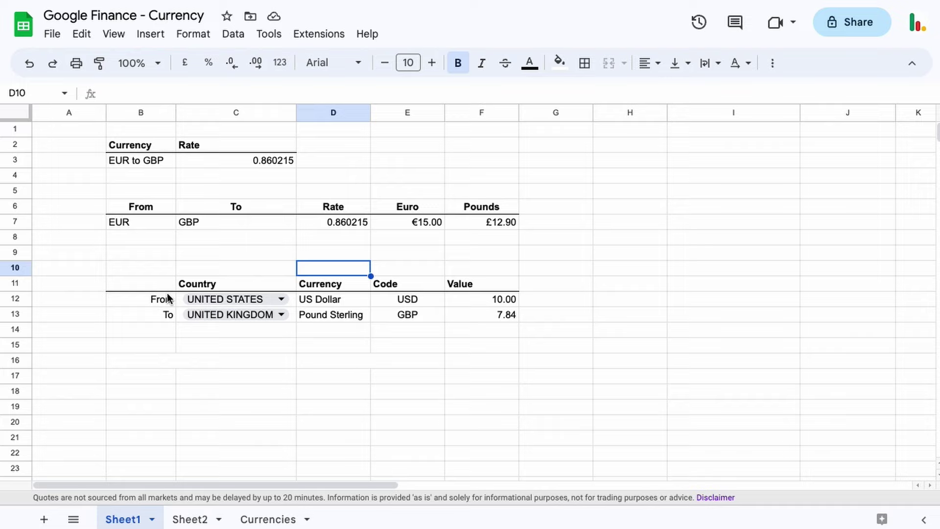
{"action": "key", "text": "Right"}
{"action": "key", "text": "Right"}
{"action": "key", "text": "Right"}
{"action": "key", "text": "Down"}
{"action": "key", "text": "Down"}
{"action": "key", "text": "Down"}
{"action": "key", "text": "Down"}
{"action": "key", "text": "Down"}
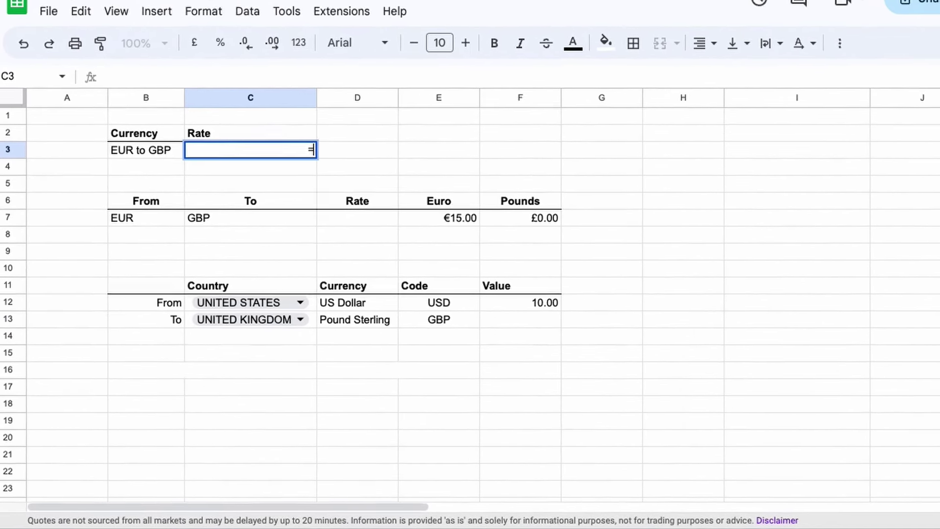
- Enter =GOOGLEFINANCE("Currency:EURGBP") in C3 and verify it returns the 0.860215 rate
{"action": "type", "text": "="}
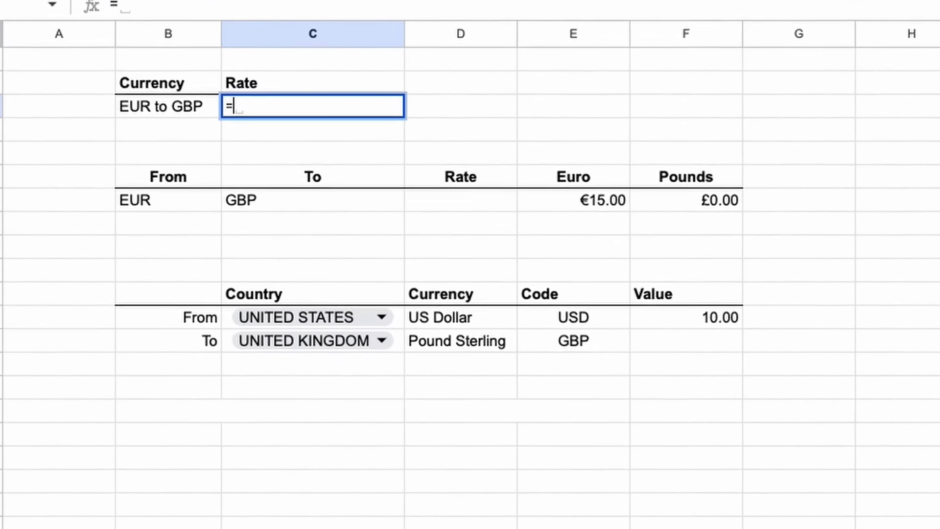
{"action": "type", "text": "goo"}
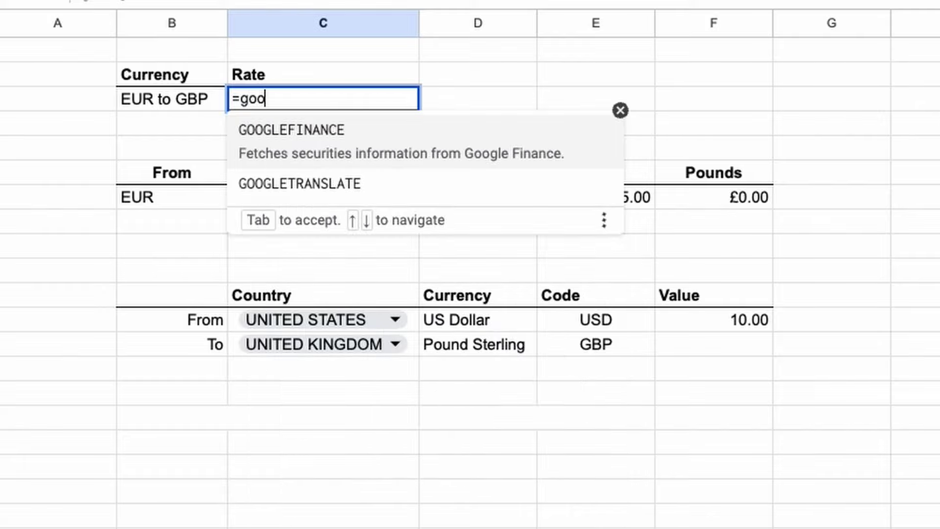
{"action": "key", "text": "Tab"}
{"action": "type", "text": "\""}
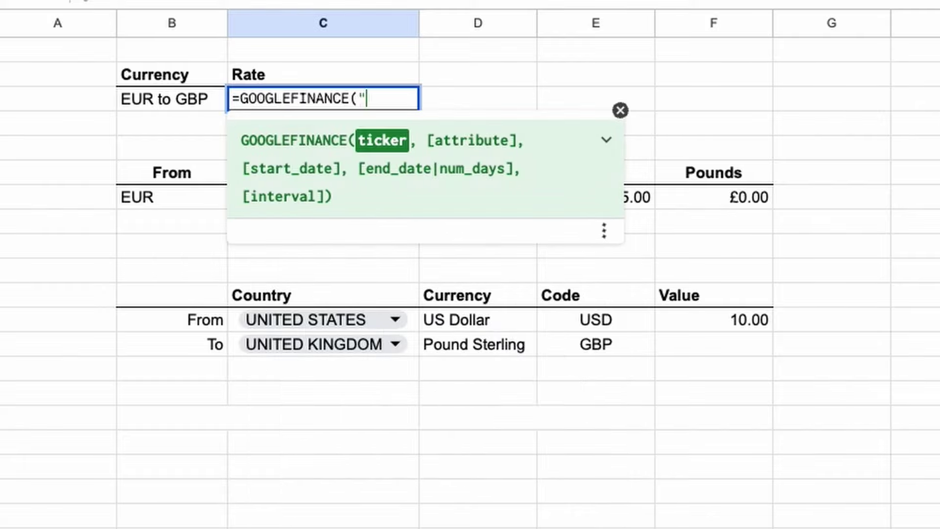
{"action": "type", "text": "Currency:"}
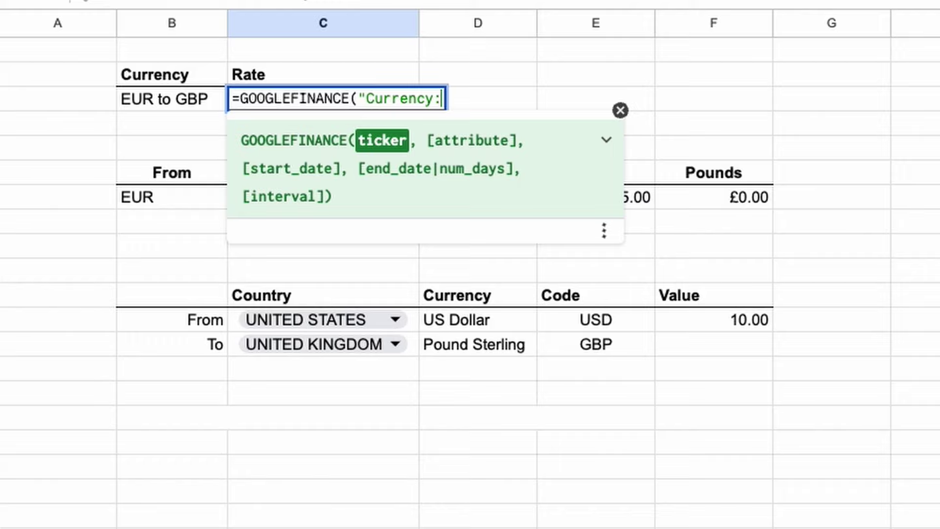
{"action": "type", "text": "EUR"}
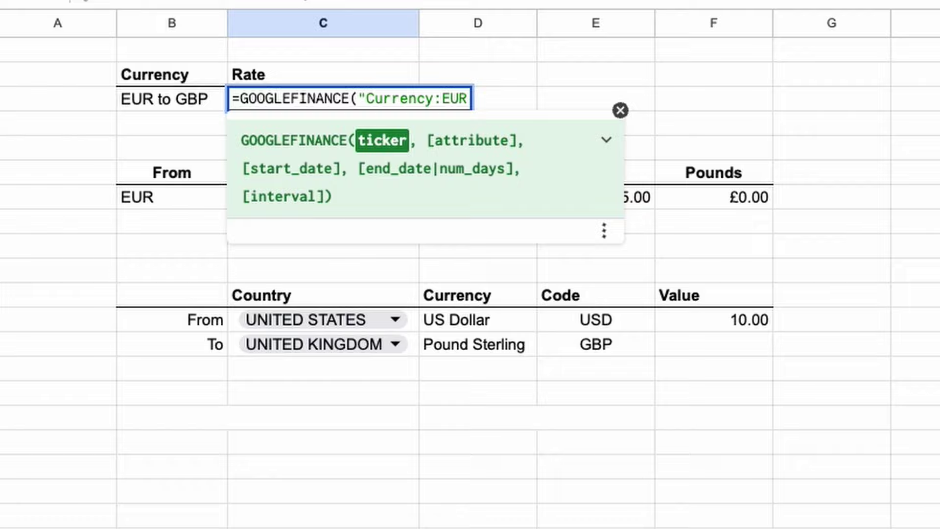
{"action": "type", "text": "GBP"}
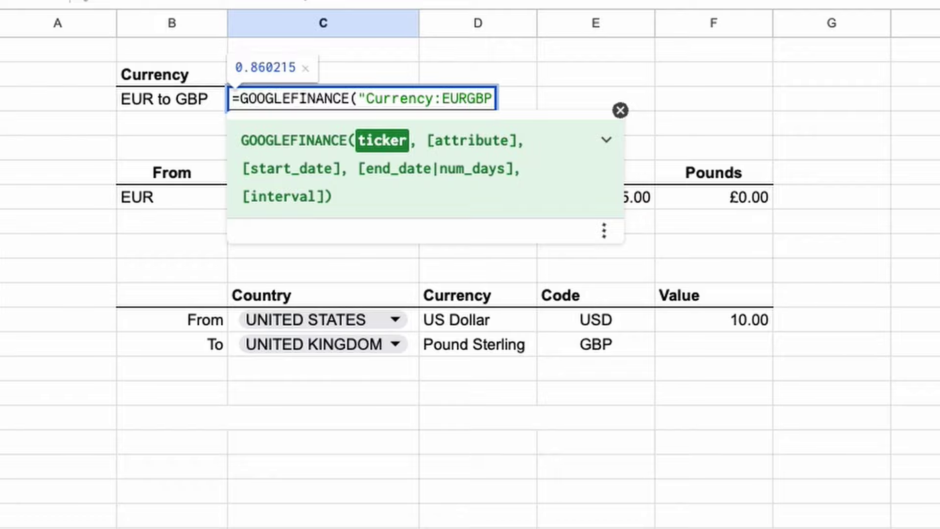
{"action": "type", "text": "\")"}
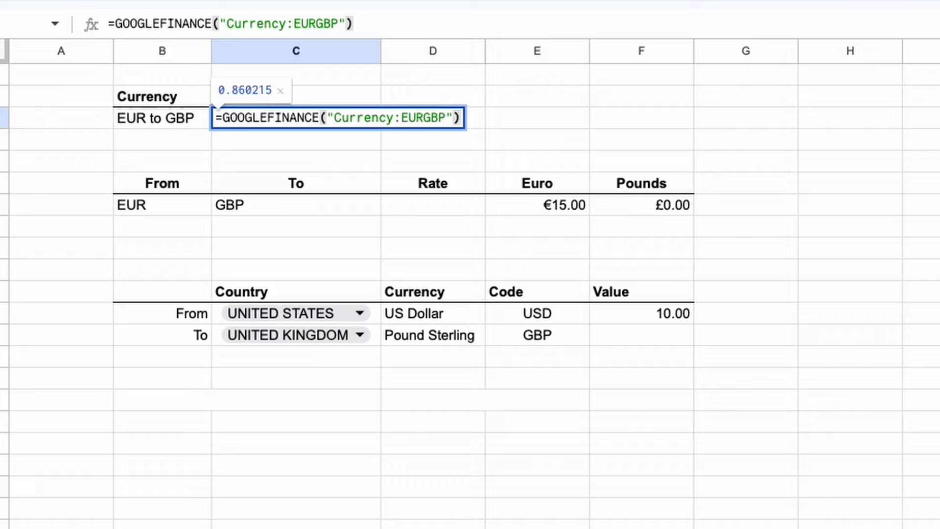
{"action": "key", "text": "Return"}
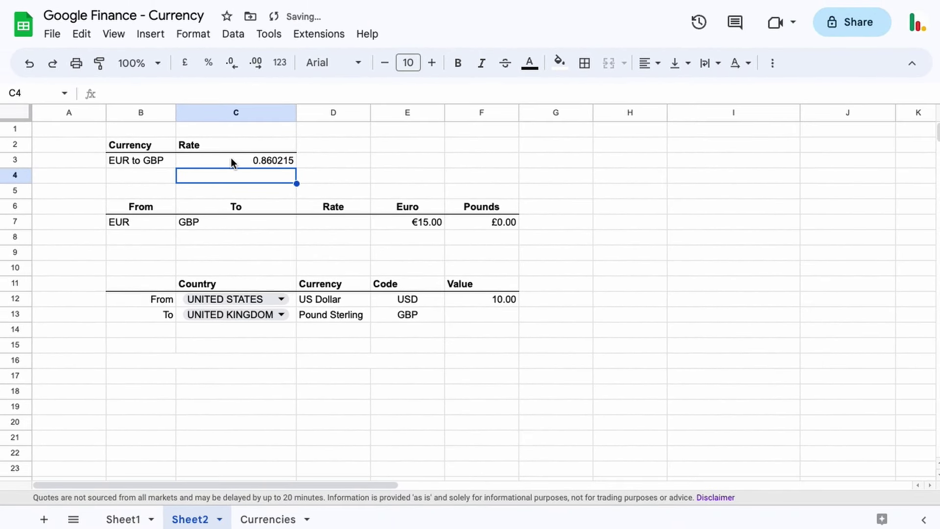
{"action": "left_click", "coordinate": [231, 159]}
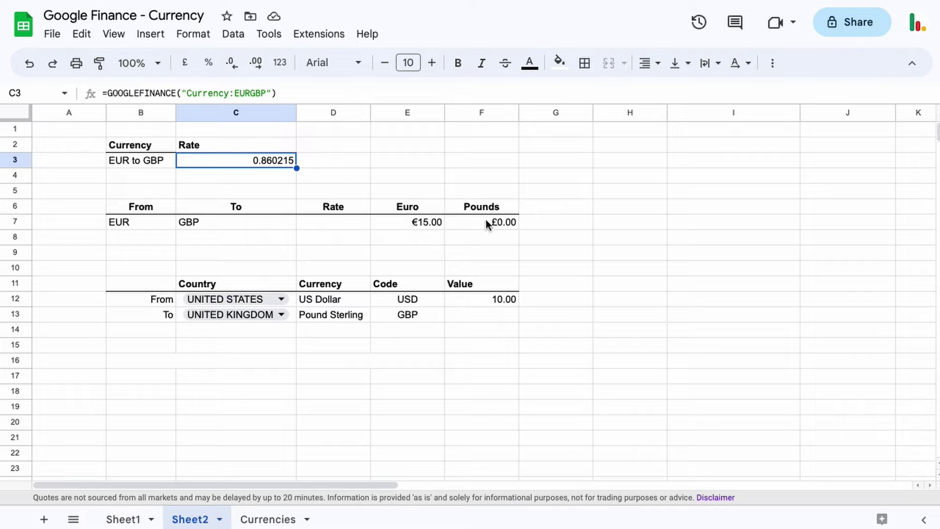
{"action": "left_click", "coordinate": [348, 224]}
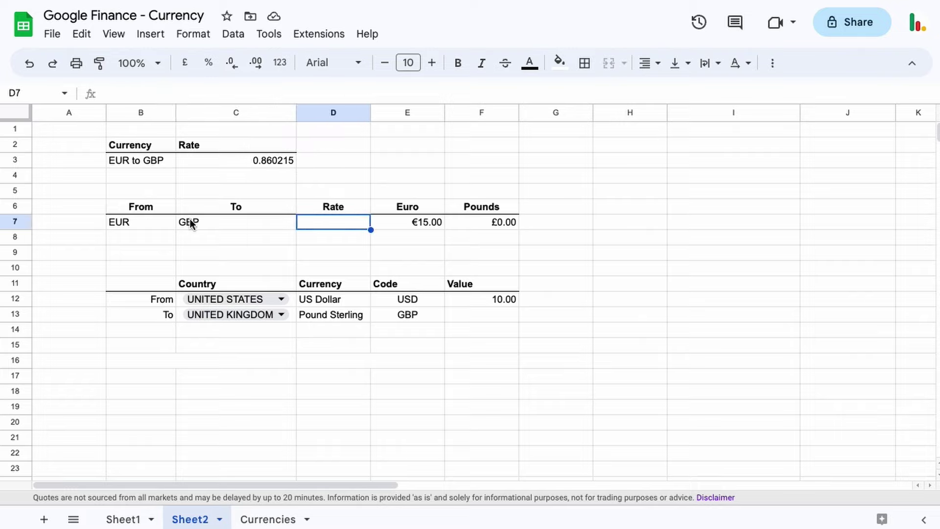
{"action": "left_click", "coordinate": [257, 160]}
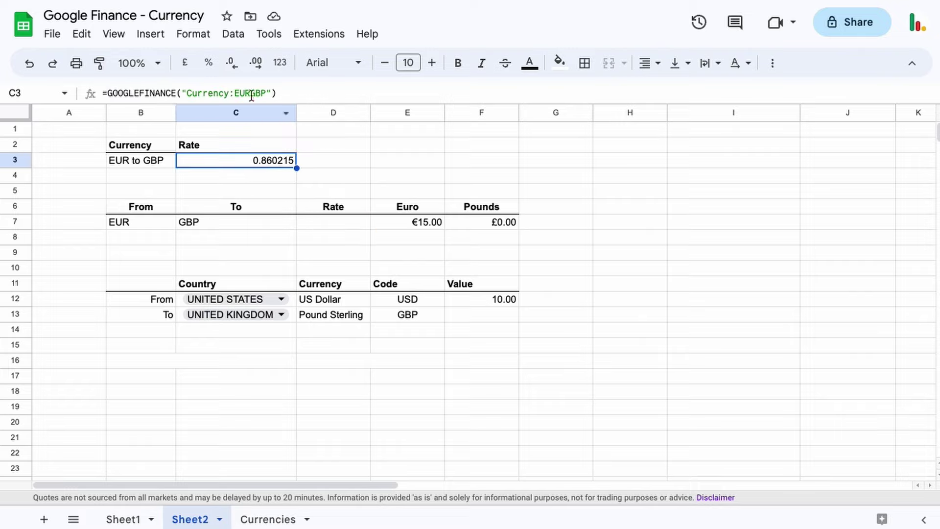
- Give D7 the rate formula =GOOGLEFINANCE("Currency:"&B7&C7) using the EUR and GBP cells
{"action": "left_click", "coordinate": [331, 224]}
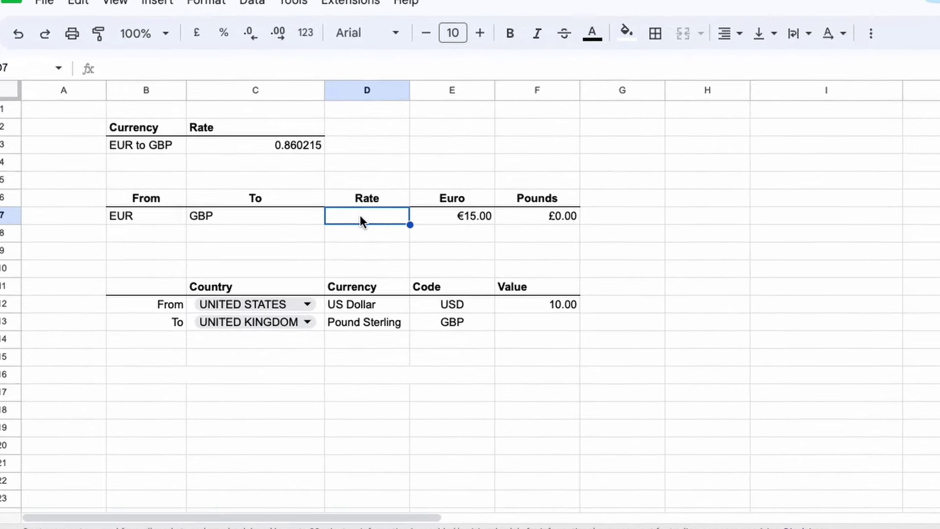
{"action": "type", "text": "="}
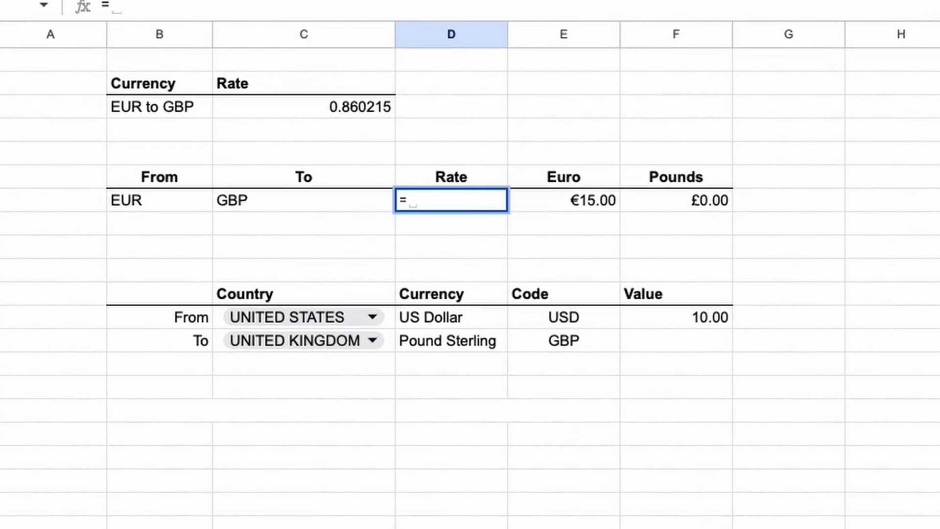
{"action": "type", "text": "goo"}
{"action": "key", "text": "Tab"}
{"action": "type", "text": "\""}
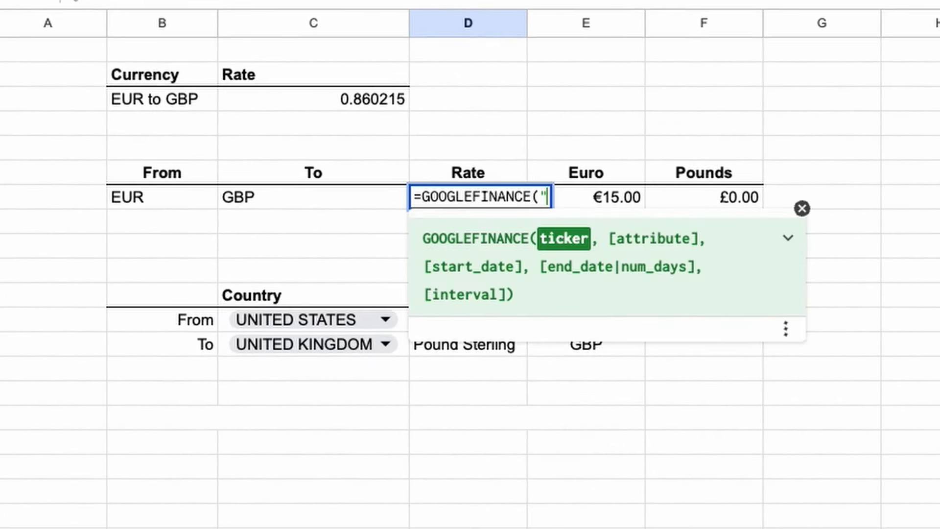
{"action": "type", "text": "Currency:"}
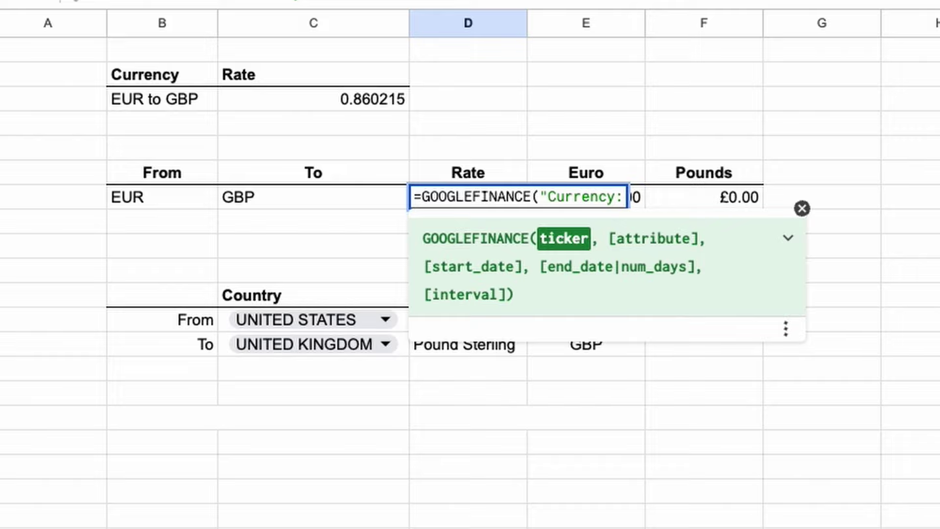
{"action": "type", "text": "\""}
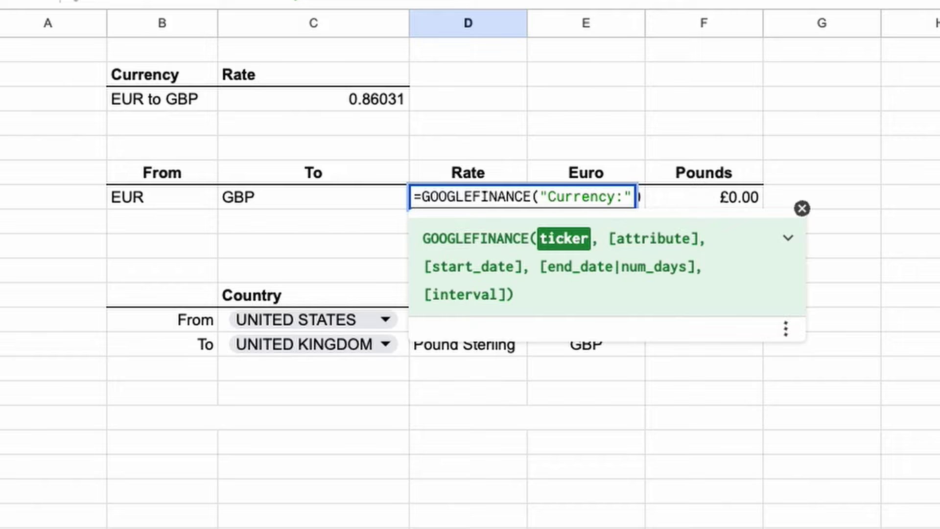
{"action": "type", "text": "&"}
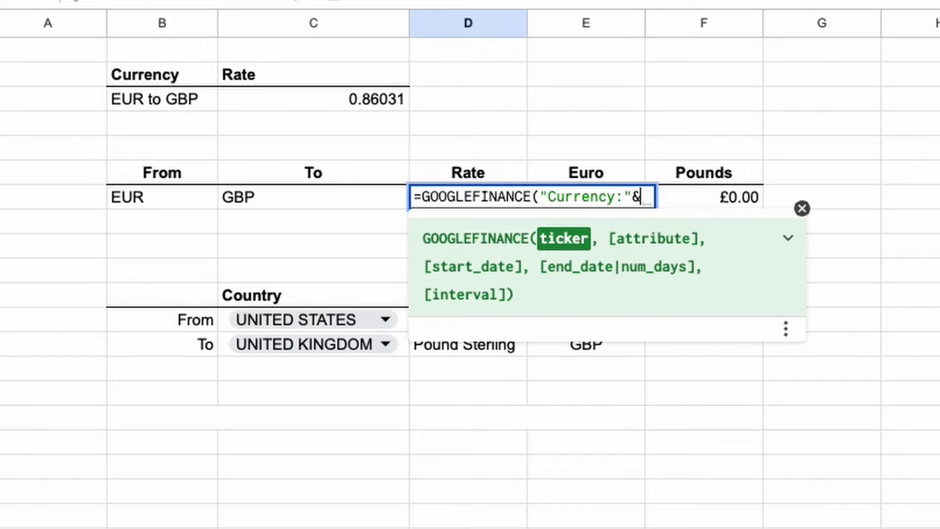
{"action": "left_click", "coordinate": [144, 198]}
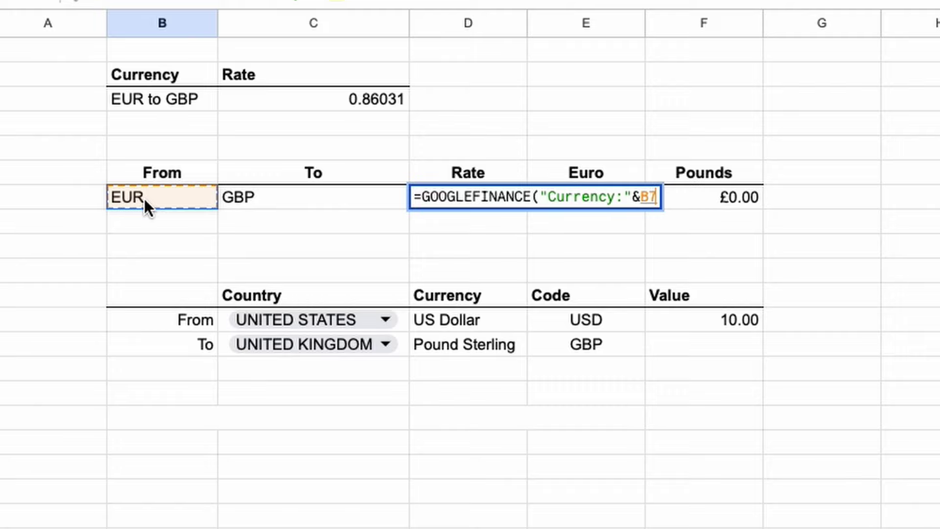
{"action": "type", "text": "&"}
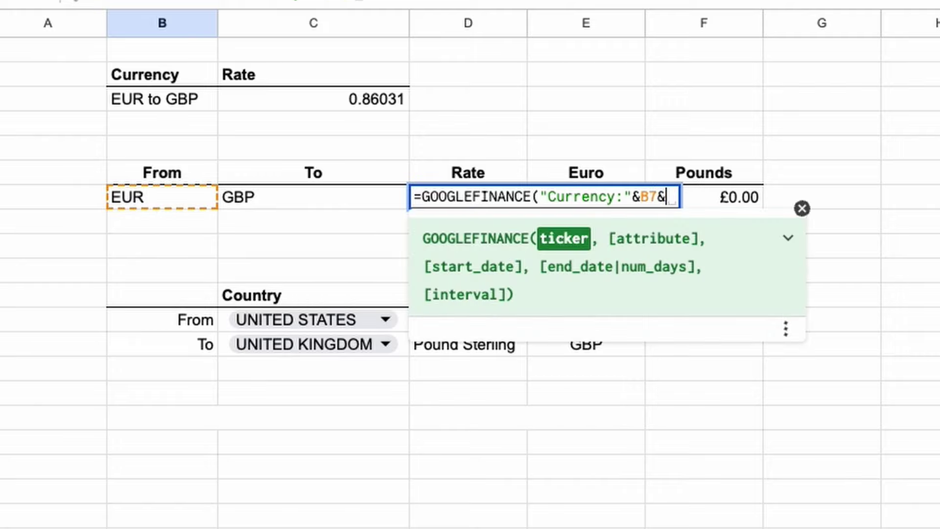
{"action": "left_click", "coordinate": [240, 197]}
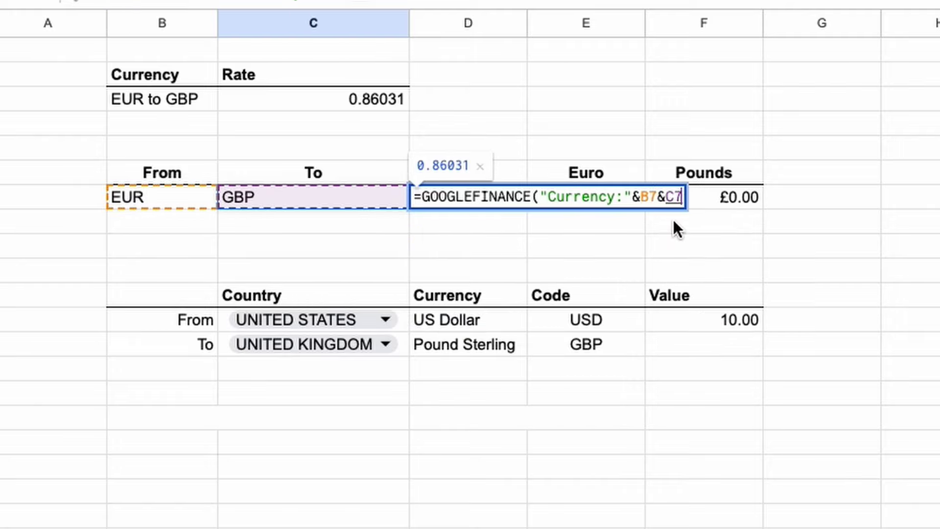
{"action": "type", "text": ")"}
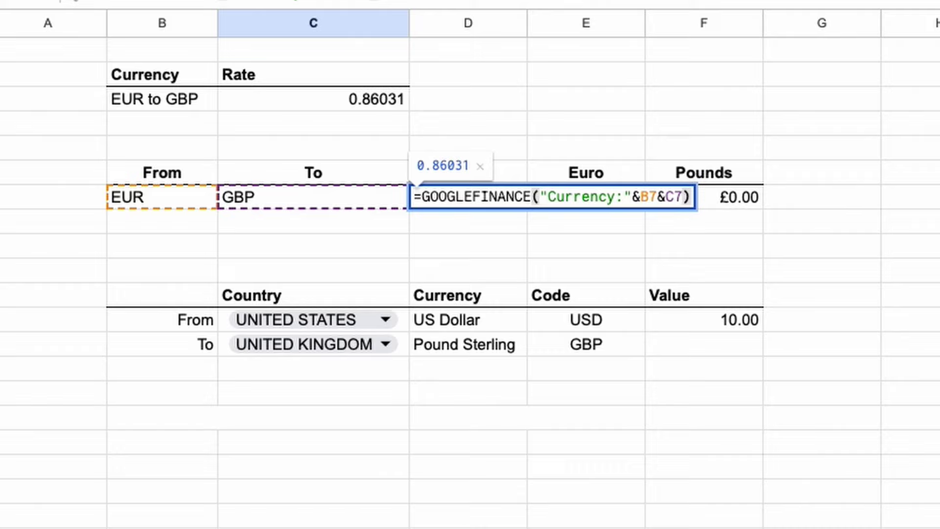
{"action": "left_click_drag", "start_coordinate": [682, 193], "coordinate": [542, 196]}
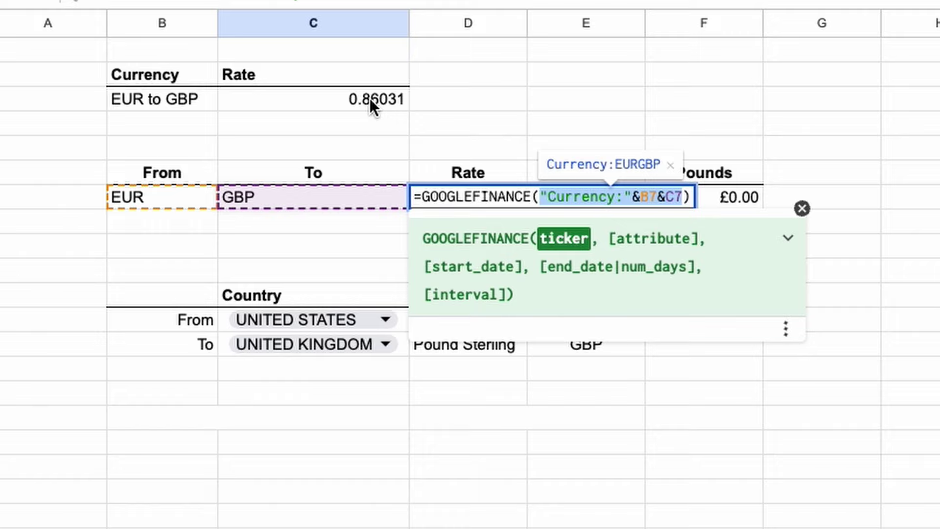
{"action": "key", "text": "End"}
{"action": "key", "text": "Return"}
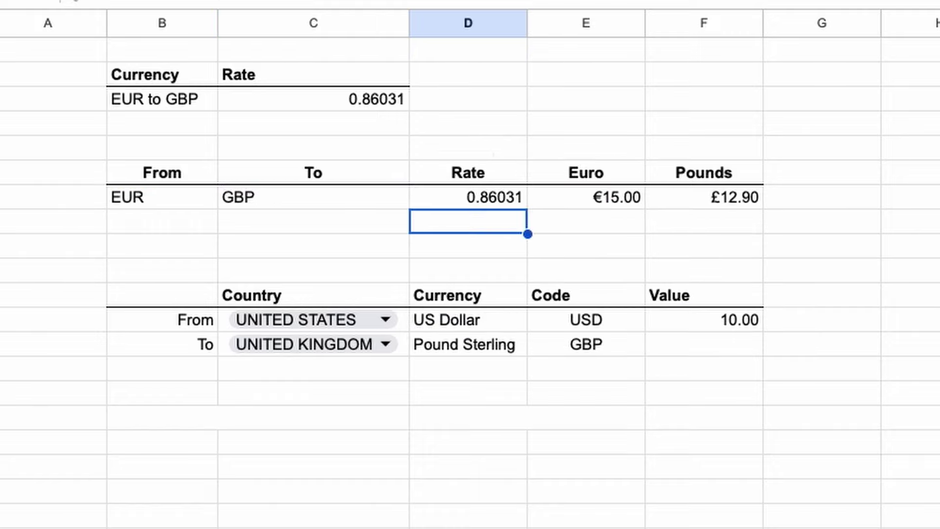
- Verify the Pounds formula =E7*D7 converts €15.00 to £12.90
{"action": "left_click", "coordinate": [573, 197]}
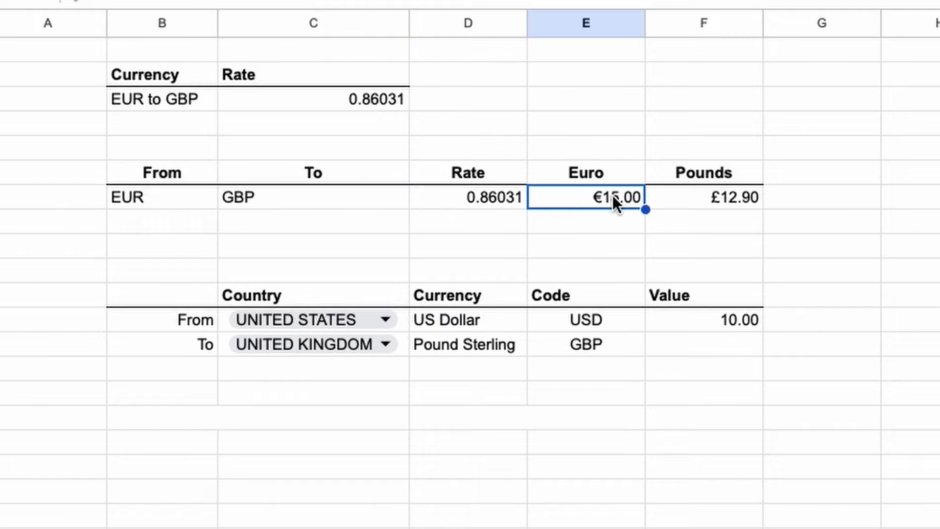
{"action": "double_click", "coordinate": [702, 196]}
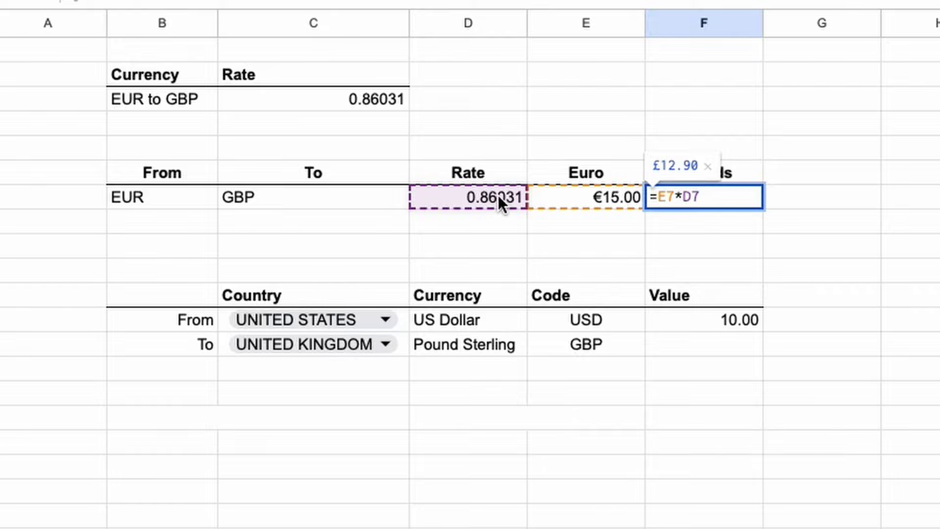
{"action": "key", "text": "Escape"}
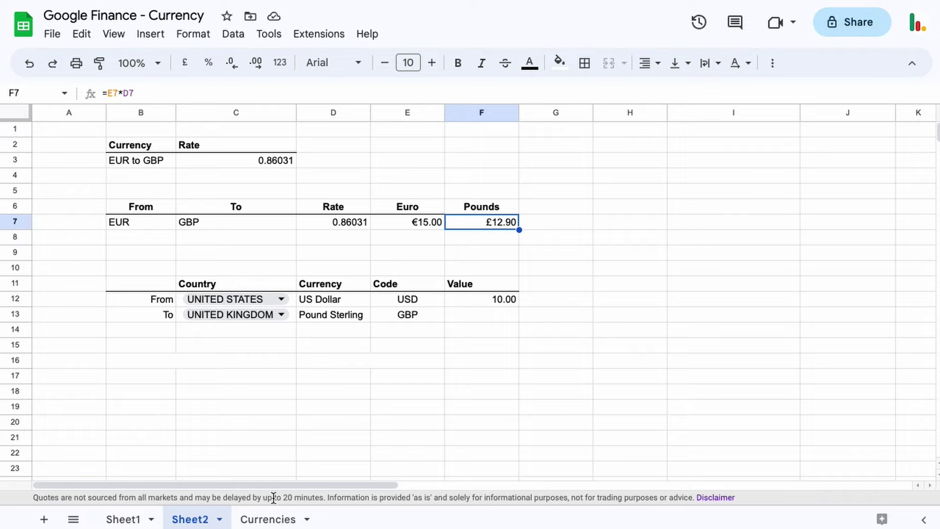
- After viewing the Currencies sheet, pick CHINA as From country, showing Yuan Renminbi and CNY
{"action": "left_click", "coordinate": [270, 520]}
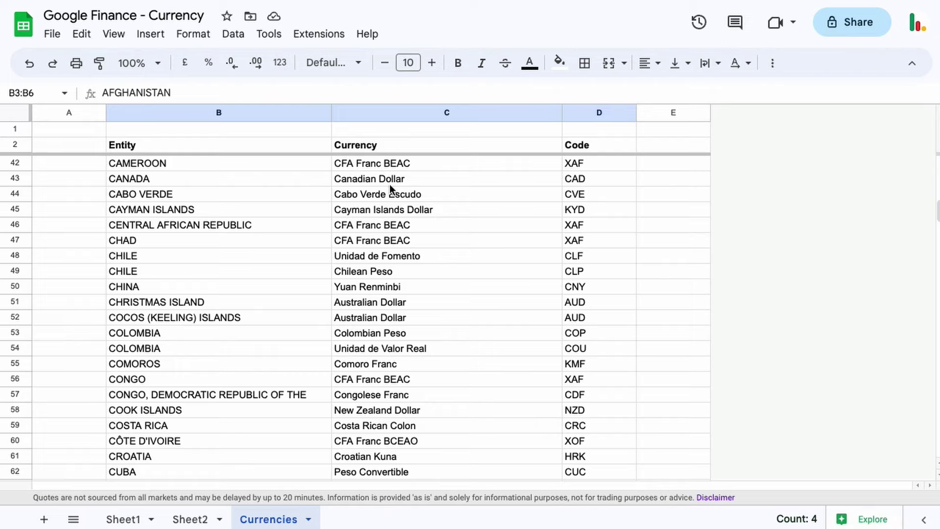
{"action": "left_click", "coordinate": [224, 518]}
{"action": "left_click", "coordinate": [281, 298]}
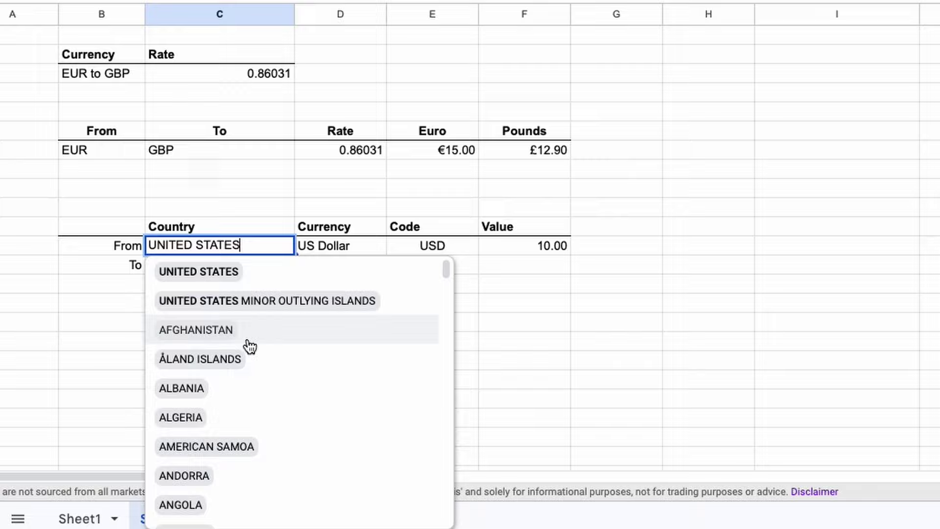
{"action": "scroll", "coordinate": [257, 382], "scroll_direction": "down", "scroll_amount": 12}
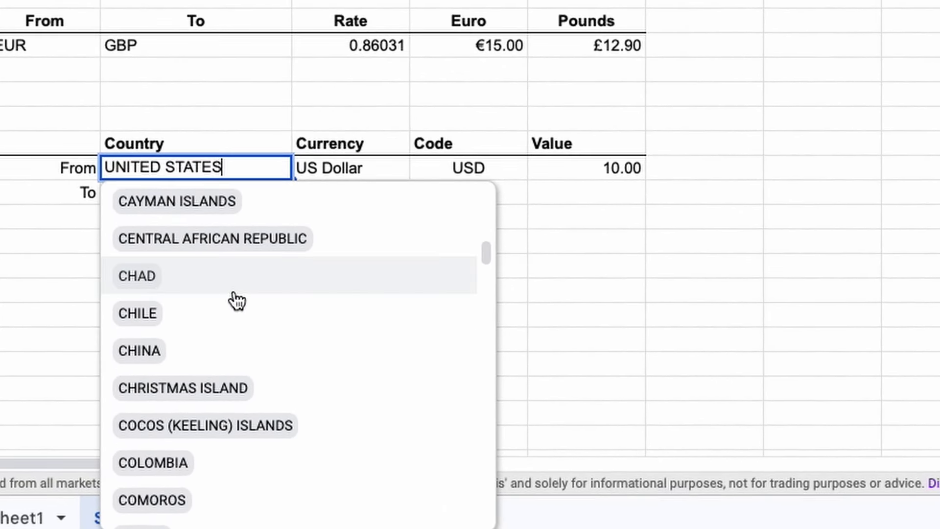
{"action": "left_click", "coordinate": [225, 354]}
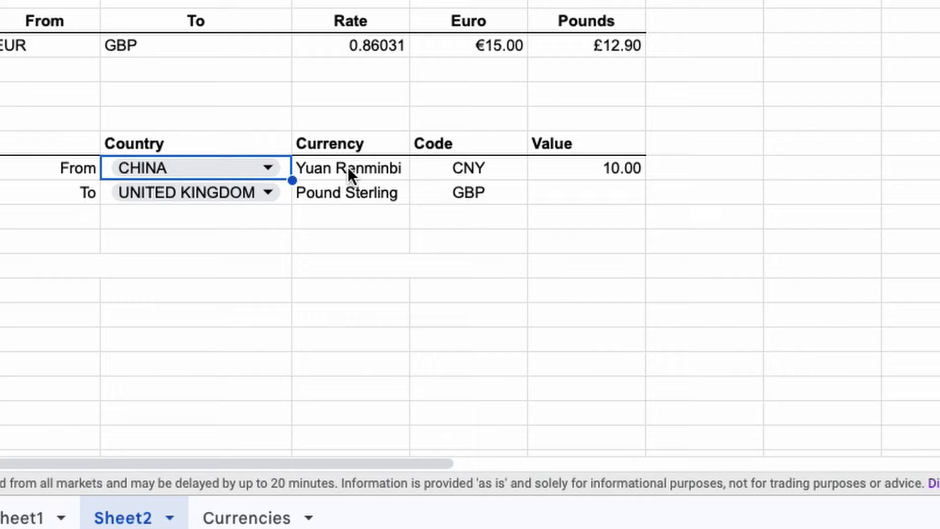
{"action": "left_click", "coordinate": [479, 168]}
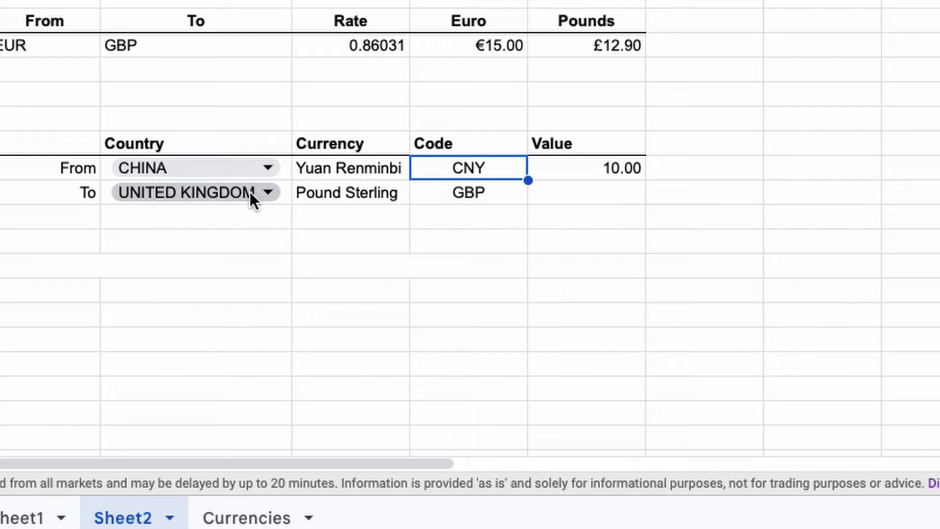
{"action": "left_click", "coordinate": [614, 169]}
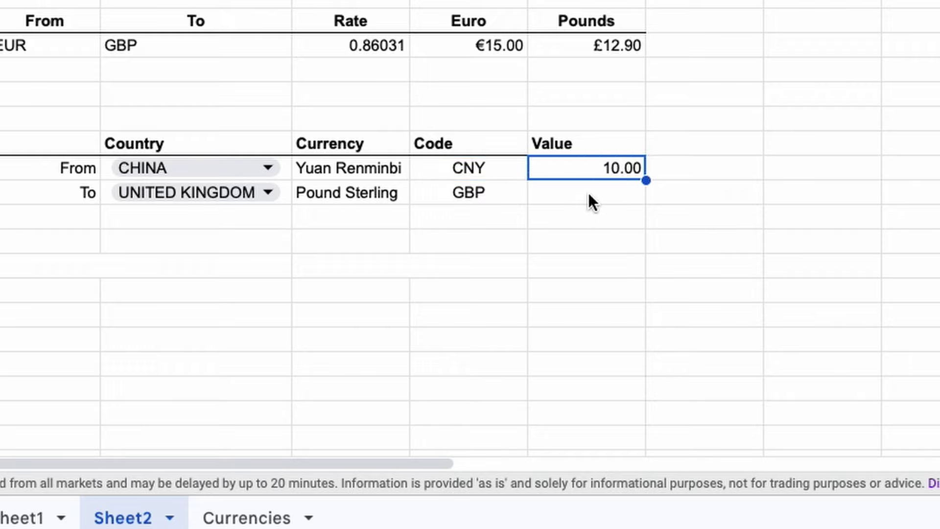
- Enter =IFNA(GOOGLEFINANCE("Currency:"&E12&E13)*F12) in F13, converting 10.00 CNY to 1.09 GBP
{"action": "left_click", "coordinate": [590, 196]}
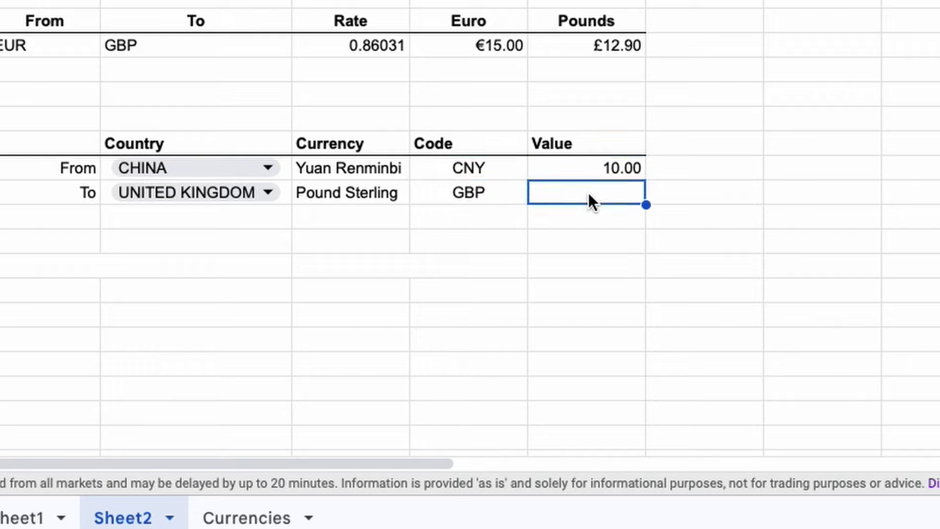
{"action": "type", "text": "="}
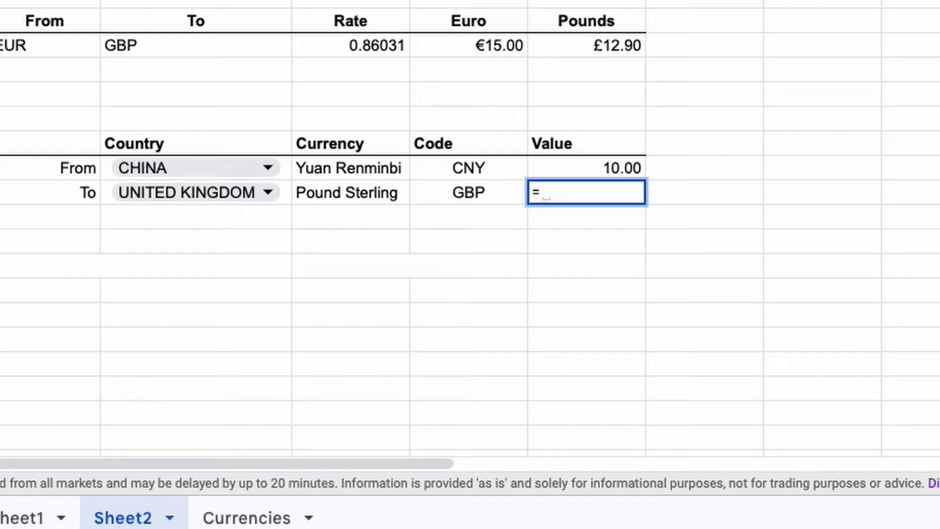
{"action": "type", "text": "goo"}
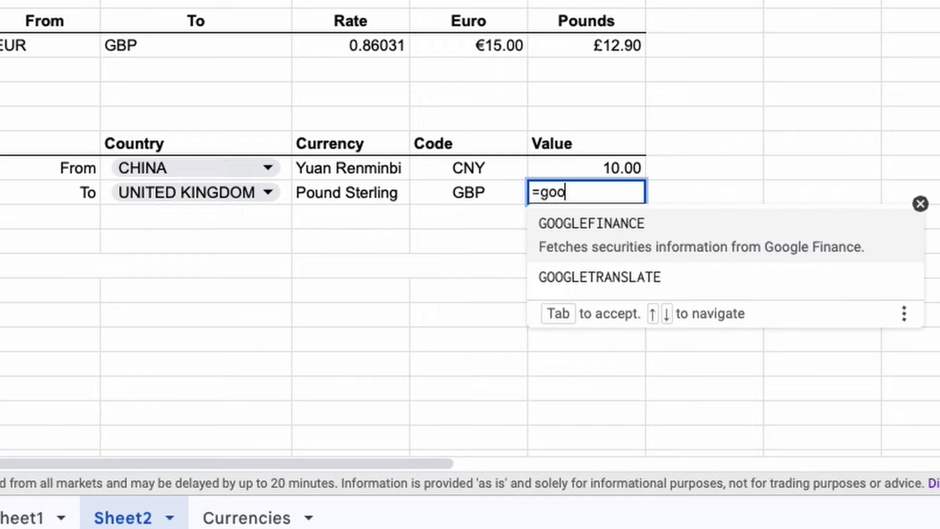
{"action": "key", "text": "Tab"}
{"action": "type", "text": "\""}
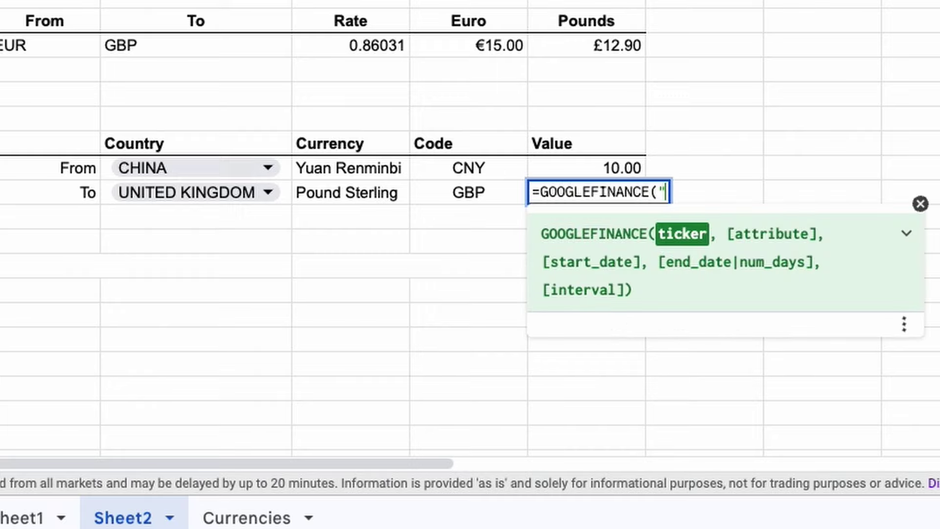
{"action": "type", "text": "Currency"}
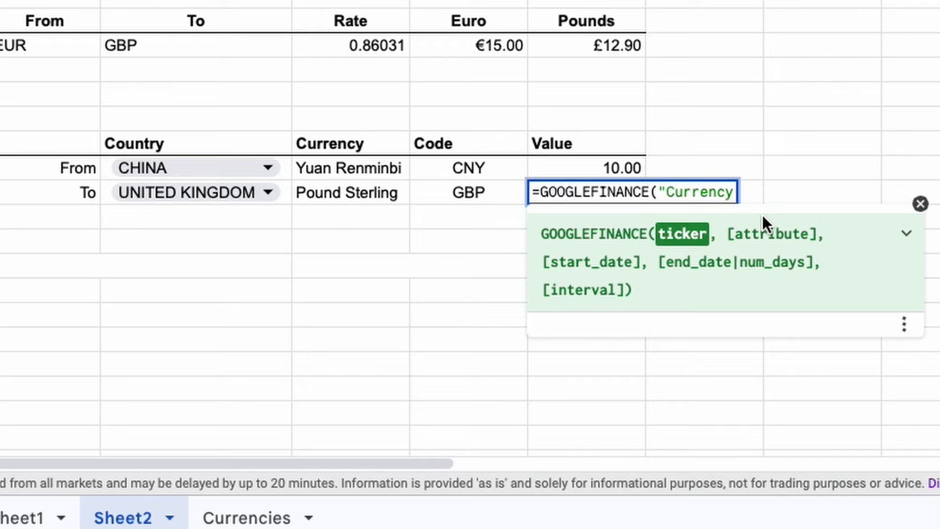
{"action": "type", "text": ":\"&"}
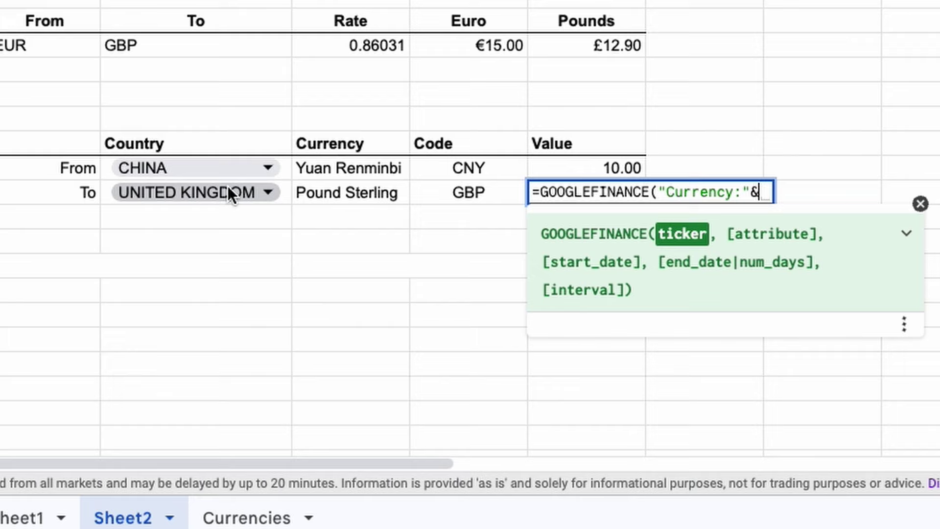
{"action": "left_click", "coordinate": [477, 165]}
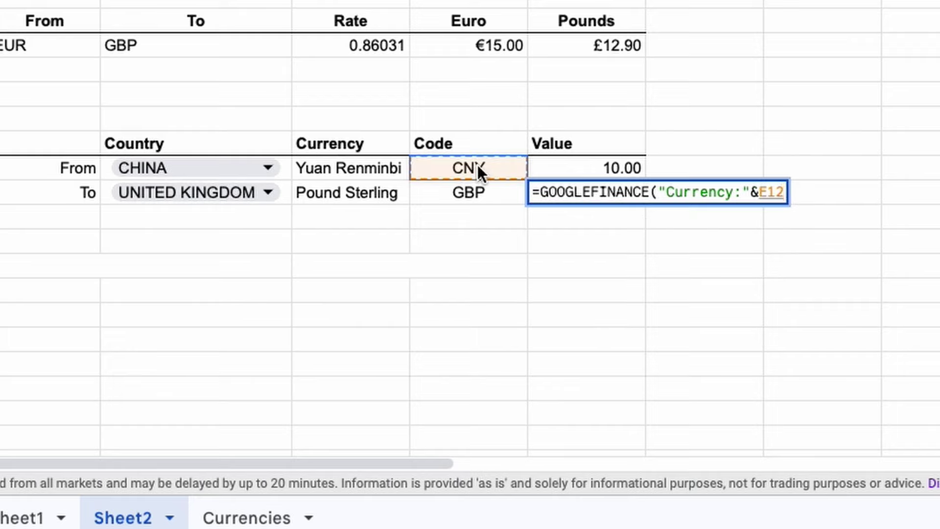
{"action": "type", "text": "&"}
{"action": "left_click", "coordinate": [471, 193]}
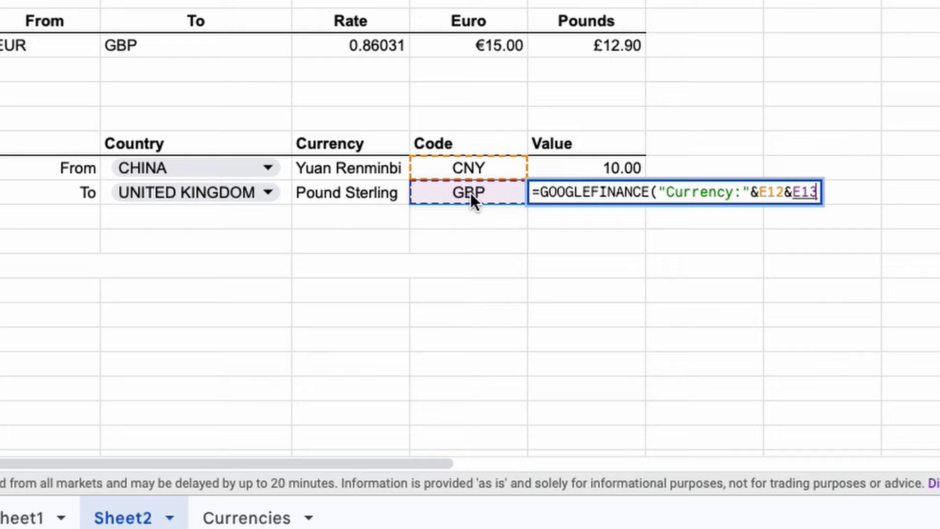
{"action": "type", "text": ")"}
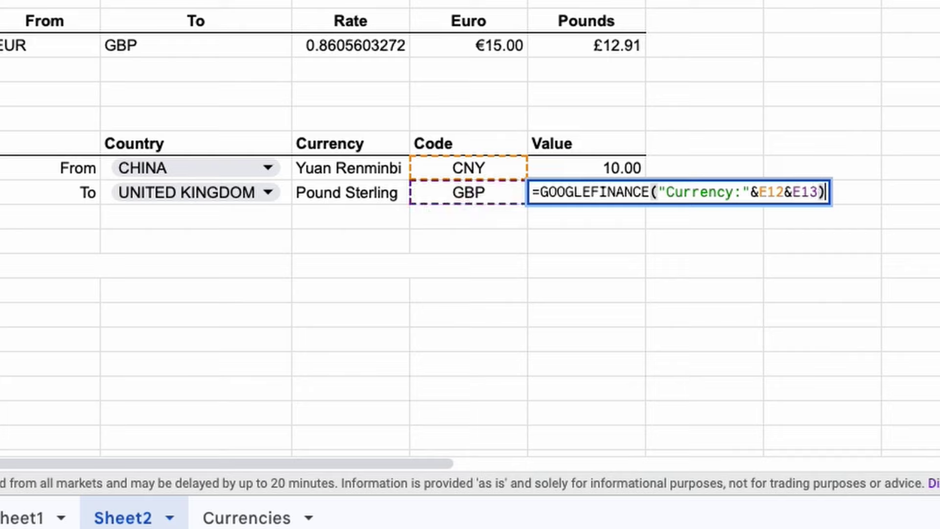
{"action": "type", "text": "*"}
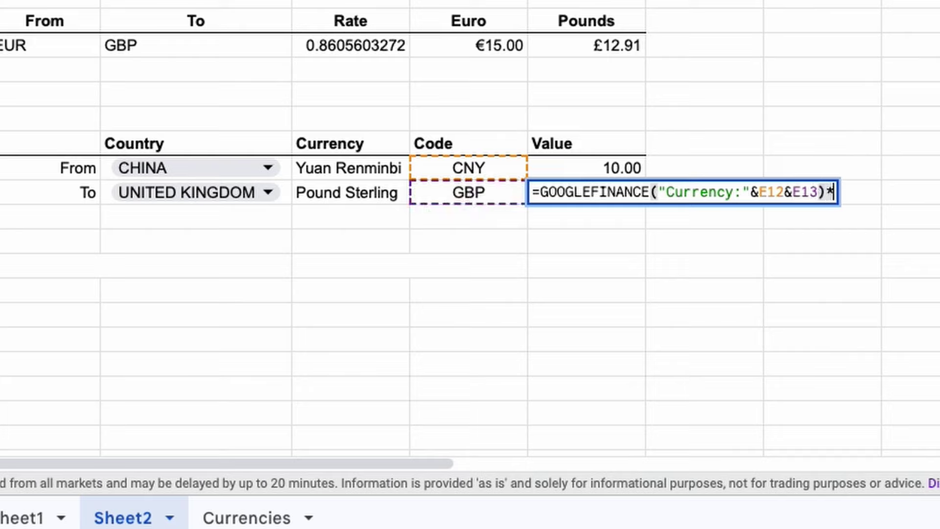
{"action": "left_click", "coordinate": [598, 165]}
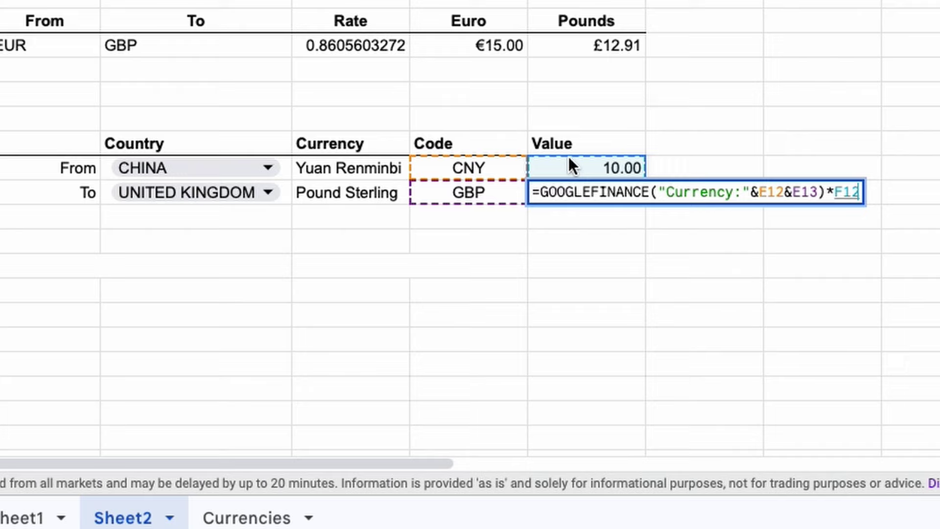
{"action": "left_click", "coordinate": [541, 193]}
{"action": "type", "text": "ifna("}
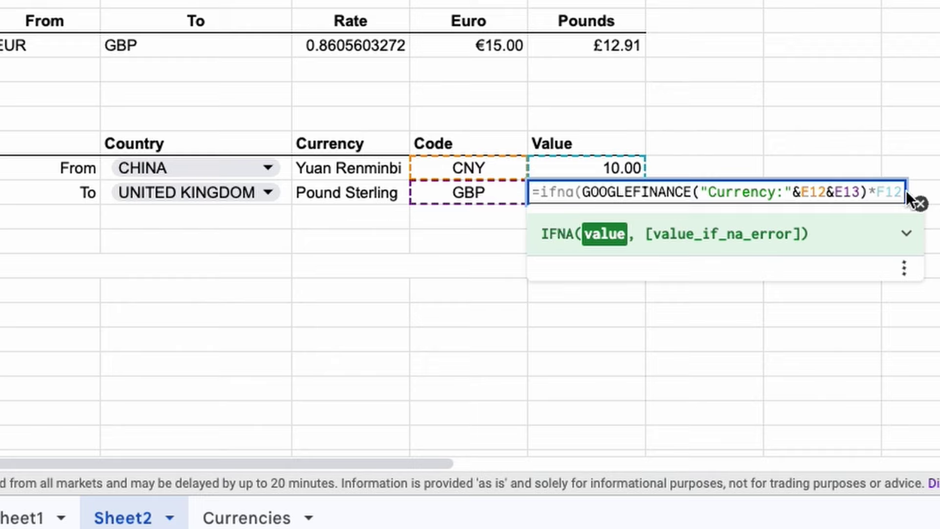
{"action": "key", "text": "Return"}
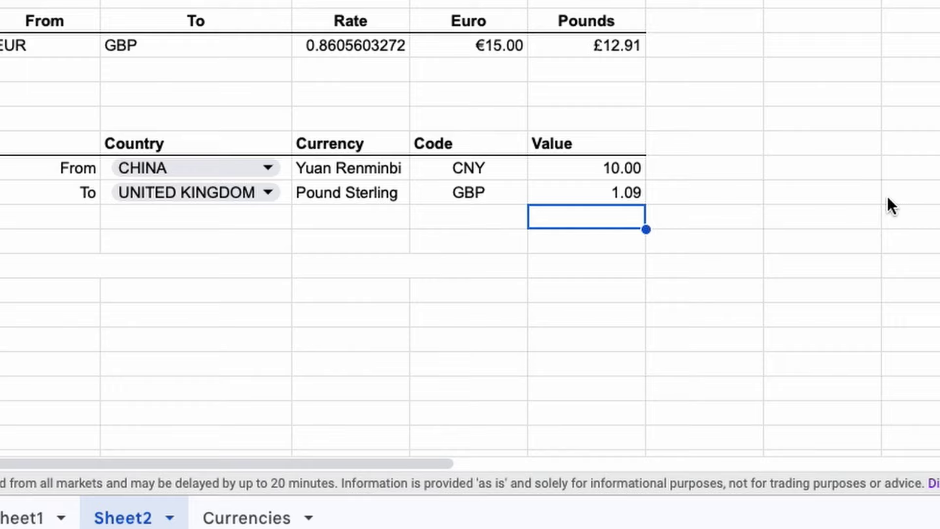
{"action": "left_click", "coordinate": [631, 193]}
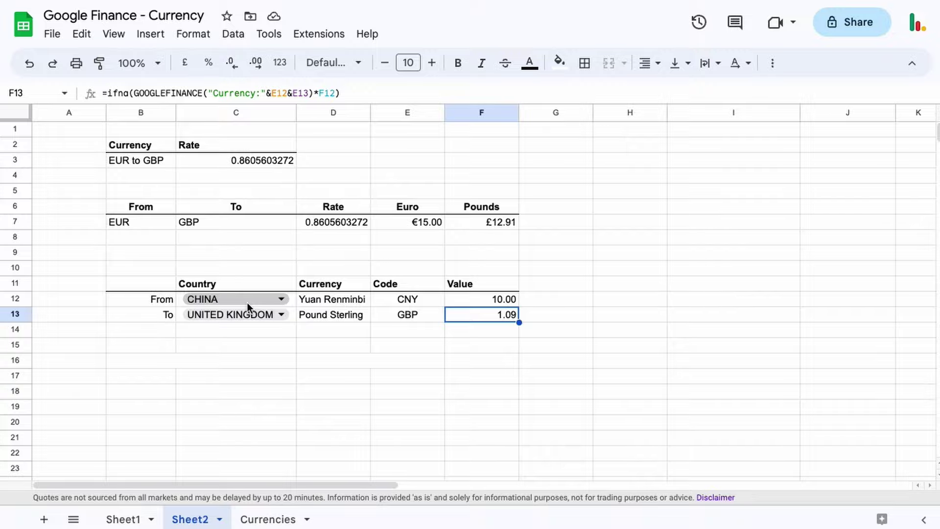
{"action": "left_click", "coordinate": [335, 301]}
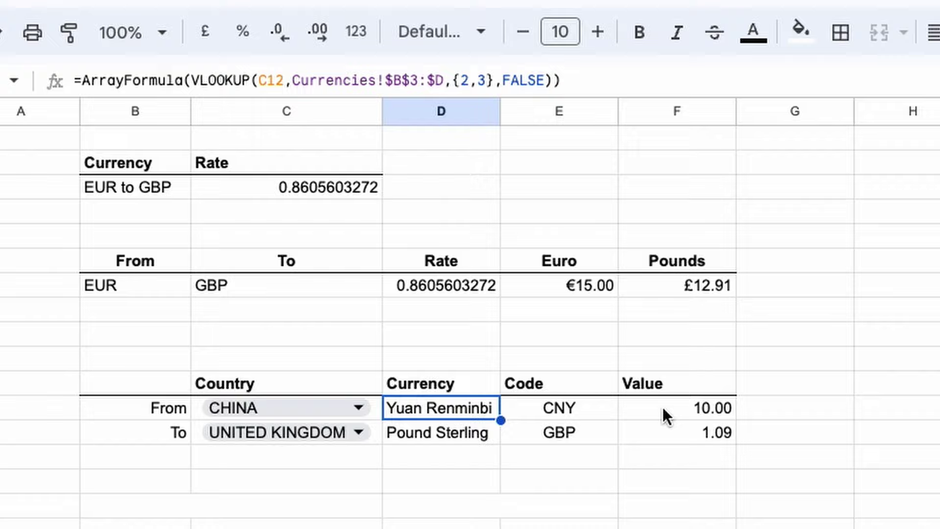
{"action": "left_click", "coordinate": [679, 434]}
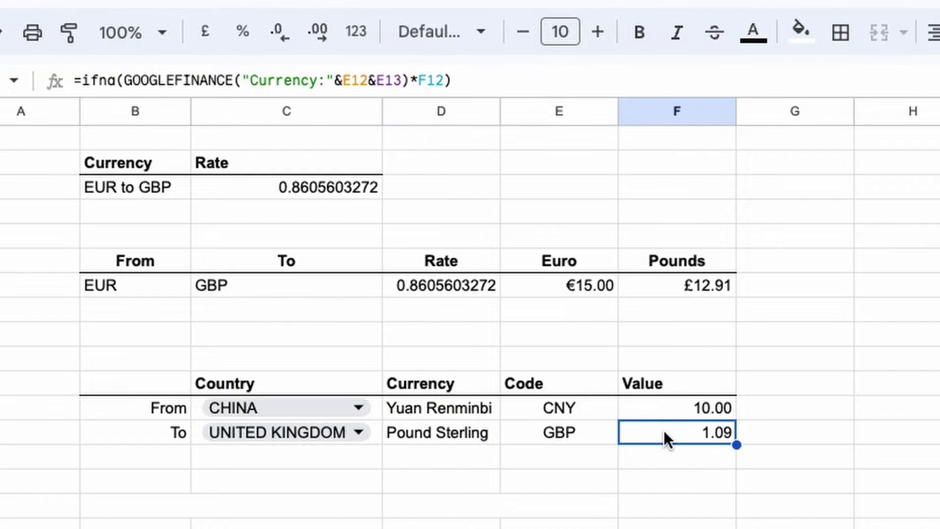
{"action": "left_click", "coordinate": [441, 433]}
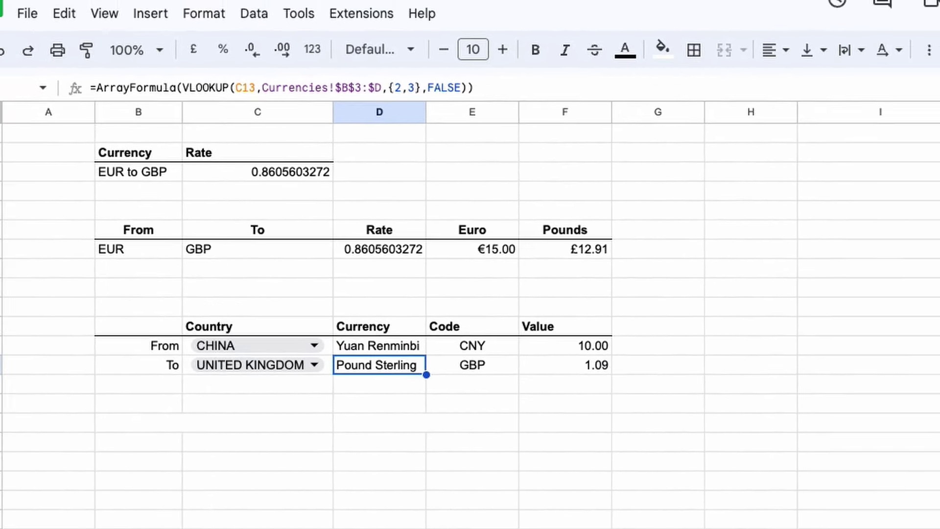